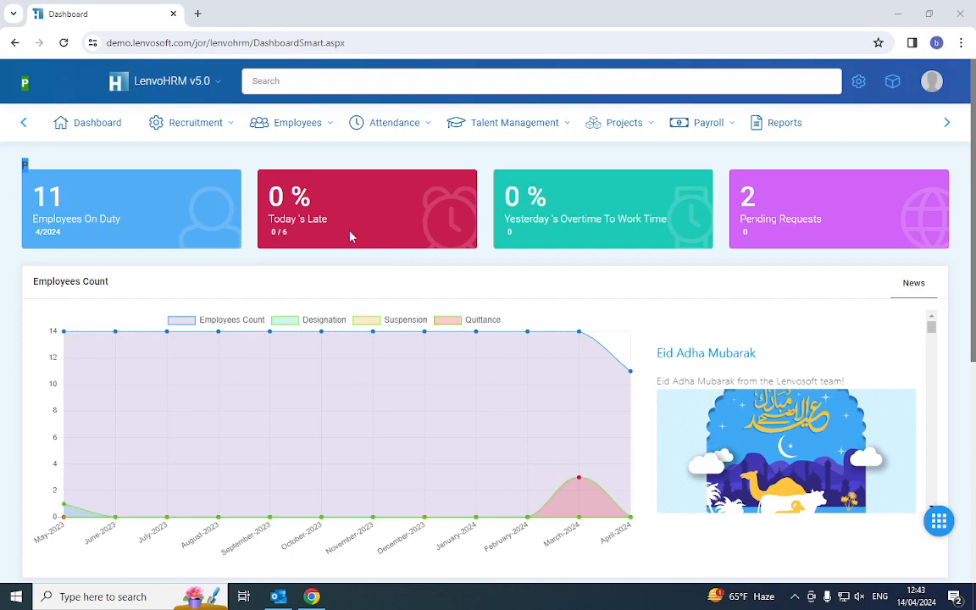
Step: Open the first listed employee's record from employee management and display the attendance settings
left_click(280, 129)
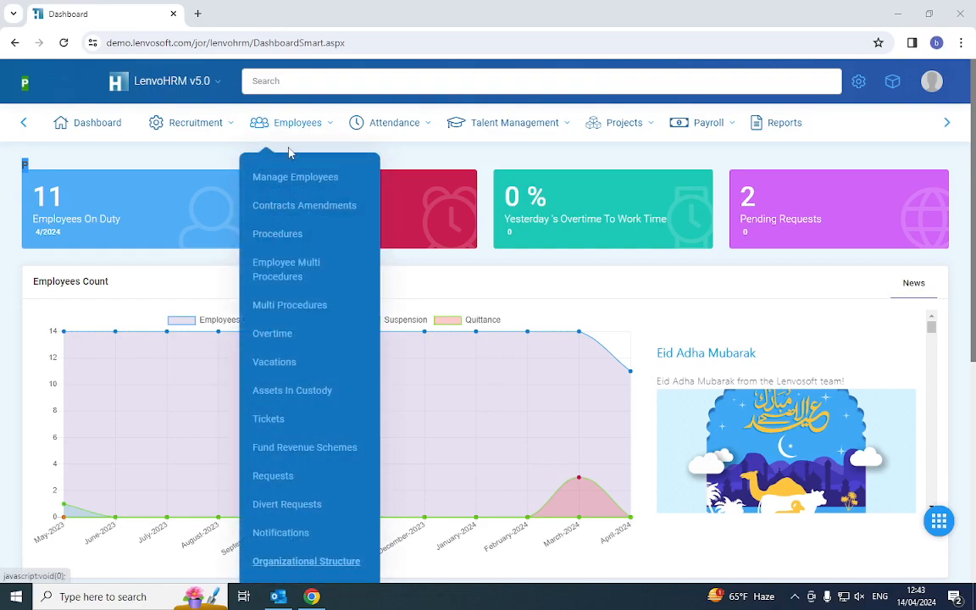
left_click(296, 178)
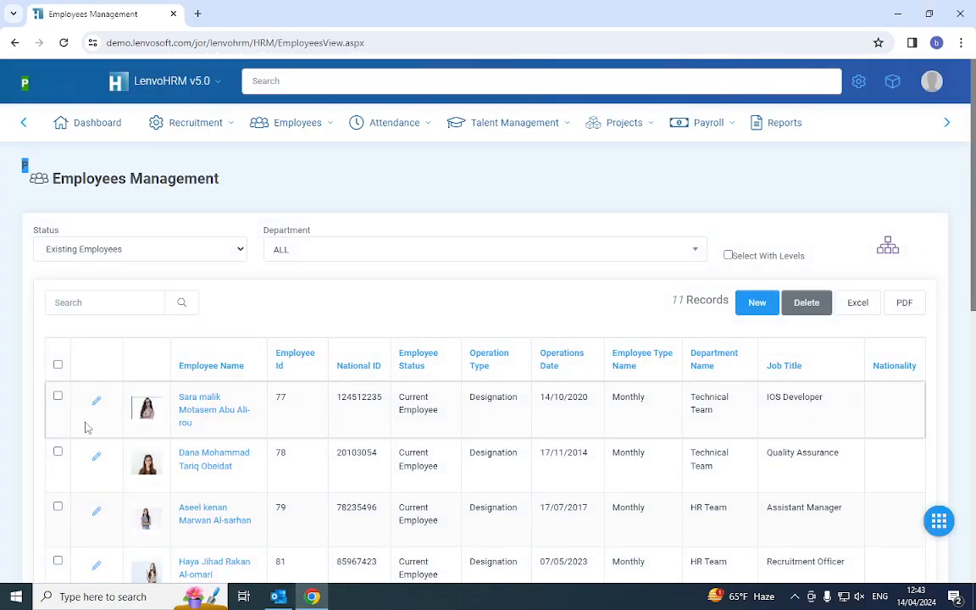
left_click(95, 401)
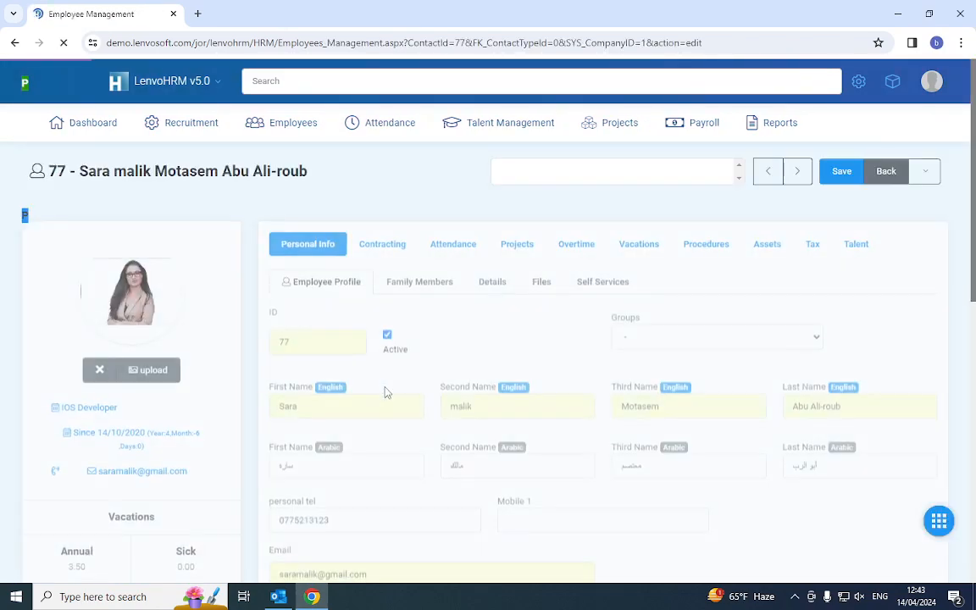
left_click(444, 247)
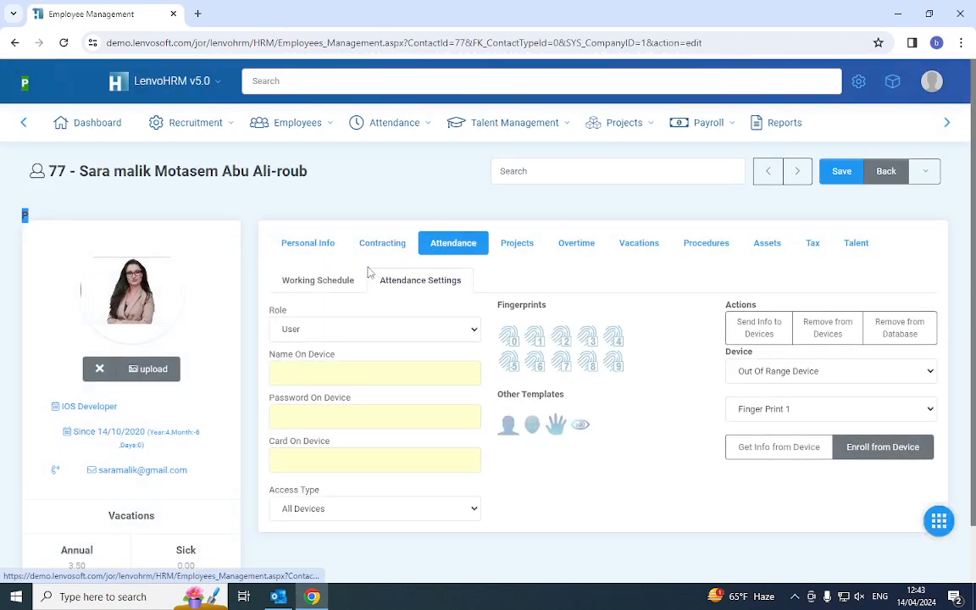
left_click(327, 281)
left_click(420, 283)
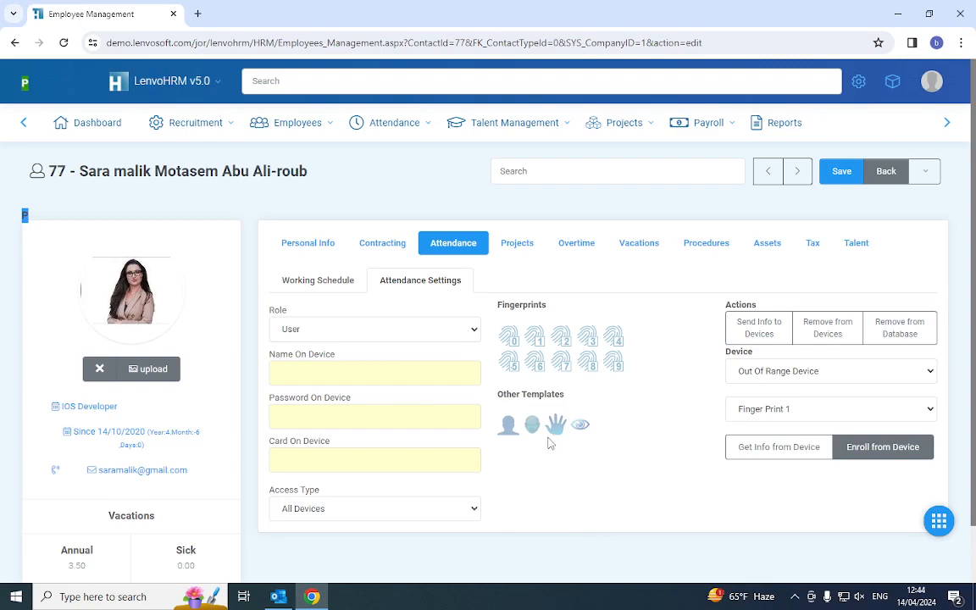
Step: Set the employee's attendance device role to Admin
left_click(419, 331)
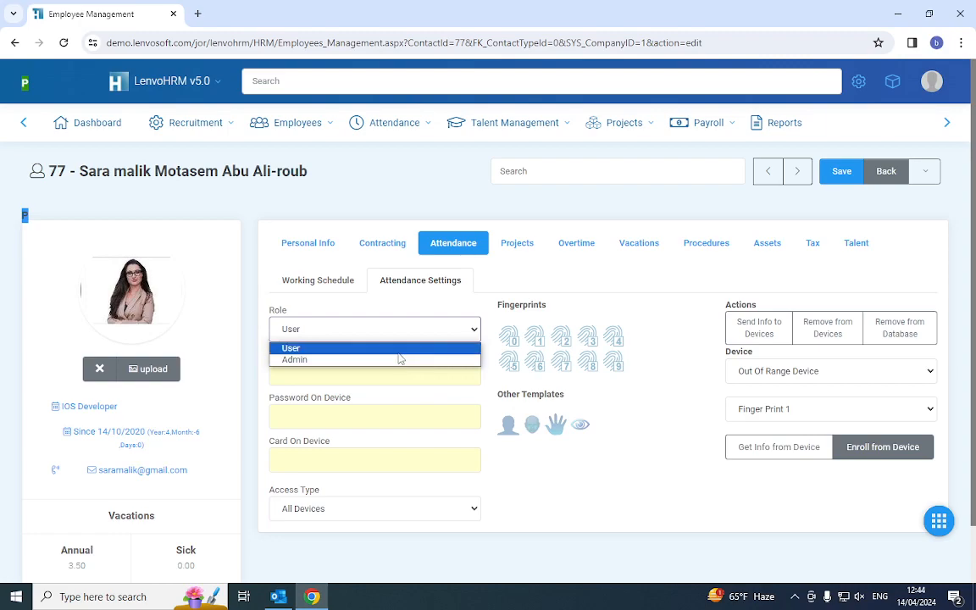
left_click(400, 359)
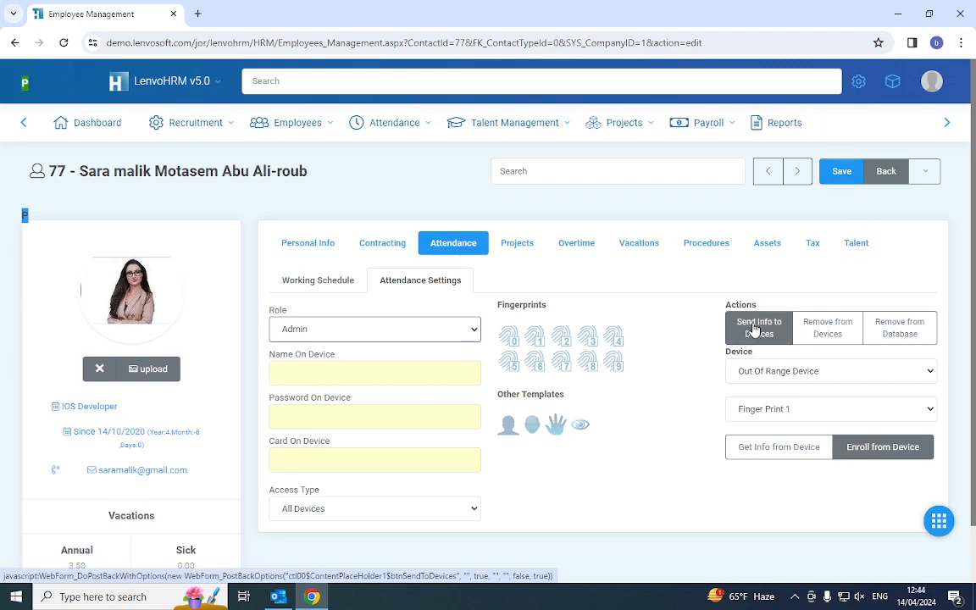
left_click(293, 373)
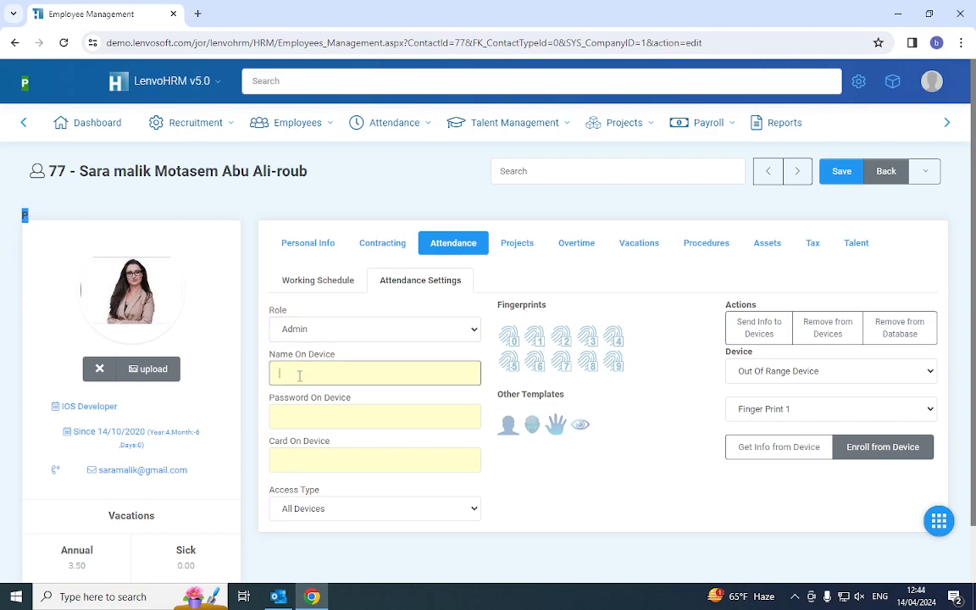
left_click(342, 423)
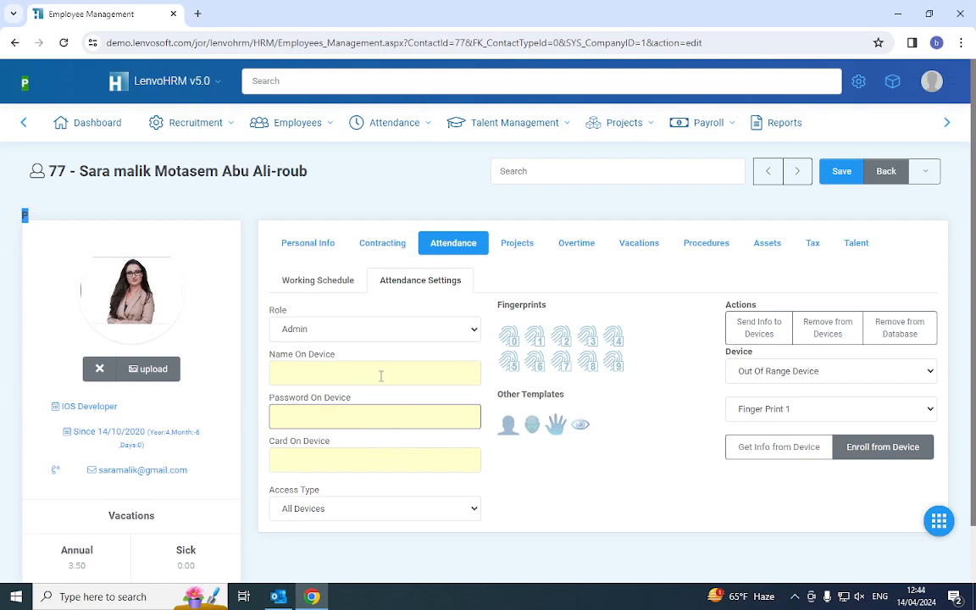
left_click(330, 456)
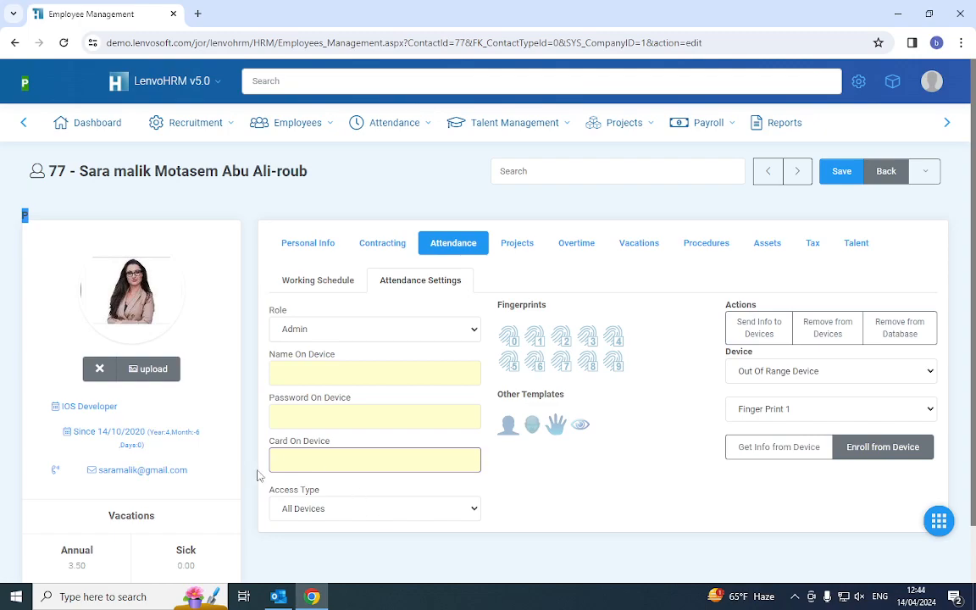
Step: Set the employee's access type to Specific Devices
left_click_drag(274, 489, 357, 507)
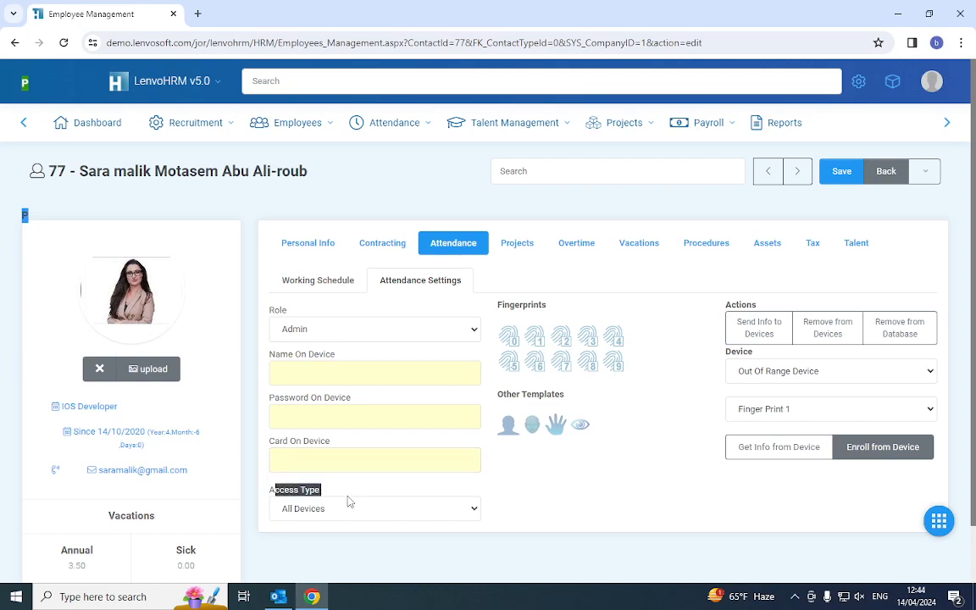
left_click(409, 514)
left_click(391, 526)
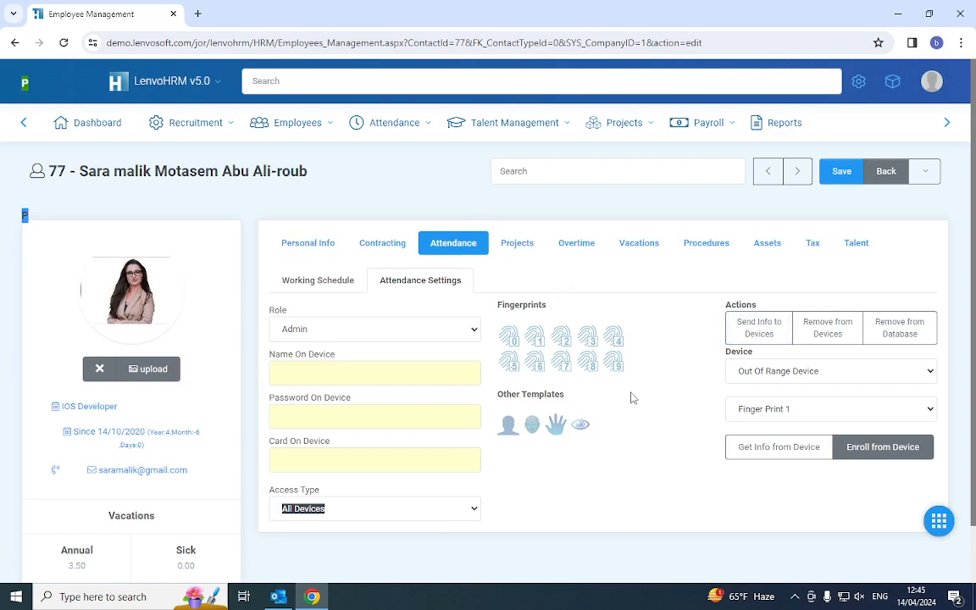
left_click(462, 513)
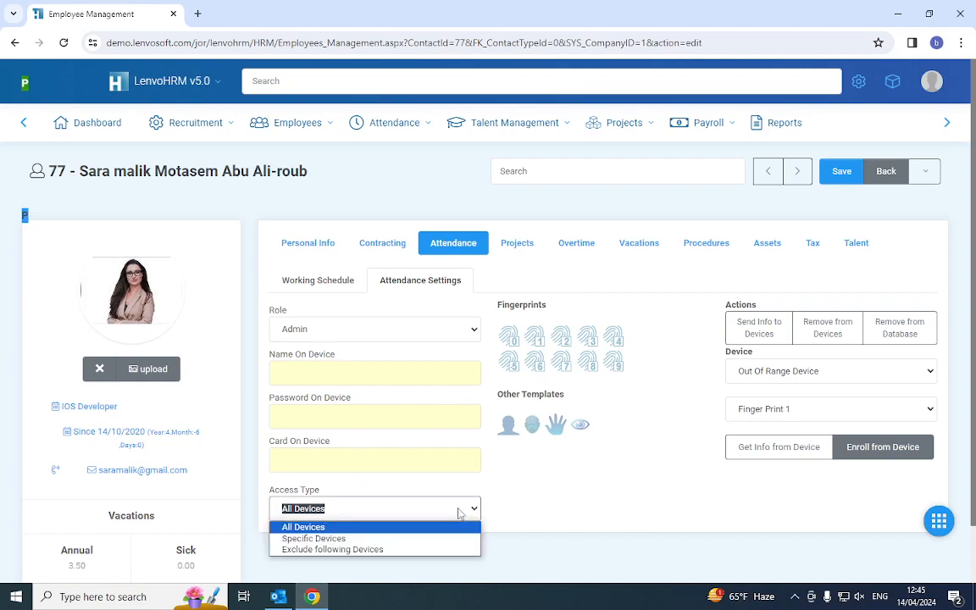
left_click(431, 543)
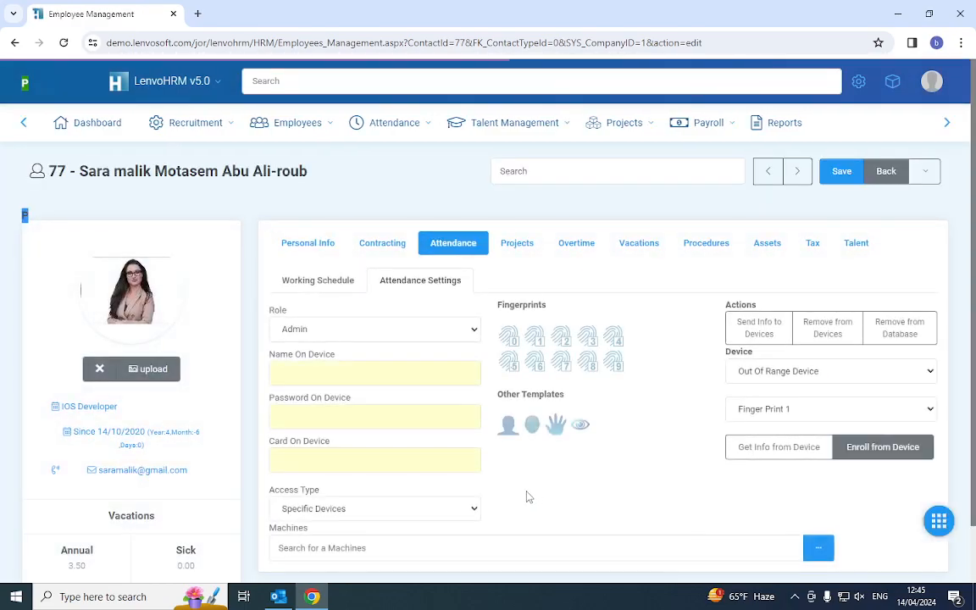
Step: Try adding Out Of Range Device through a machine search for "1", and remove it again
scroll(525, 497, "down", 1)
left_click(297, 485)
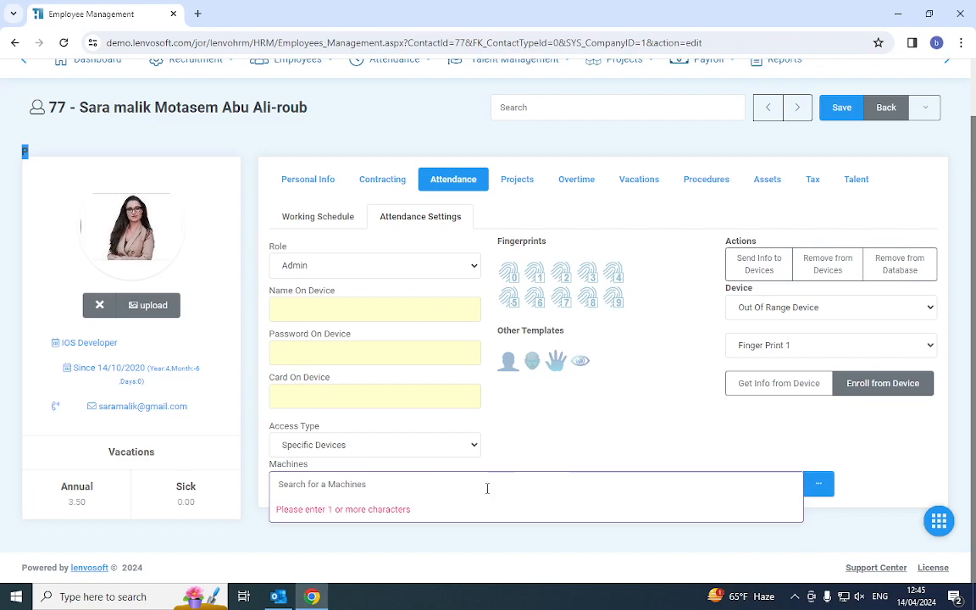
type("1")
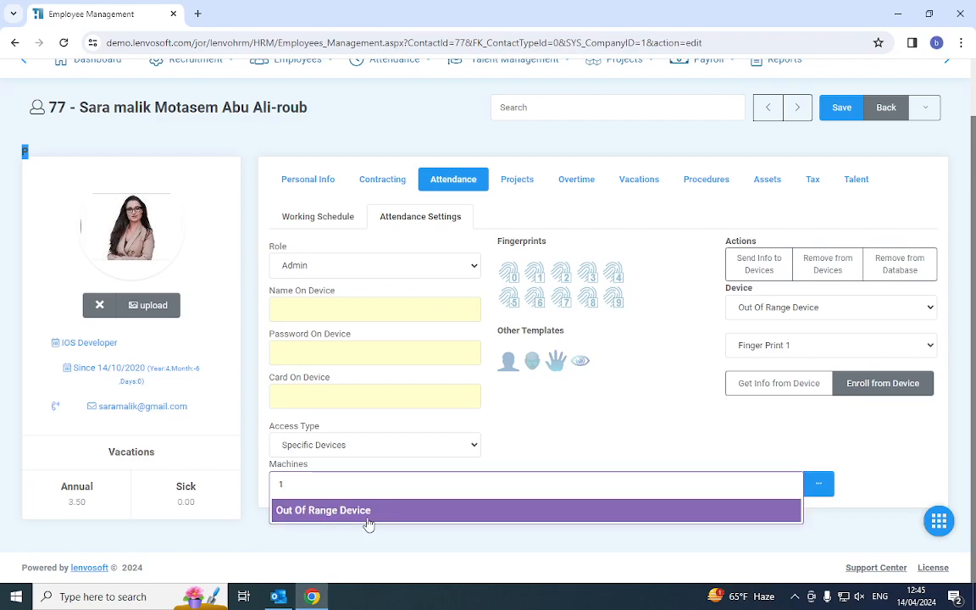
left_click(382, 510)
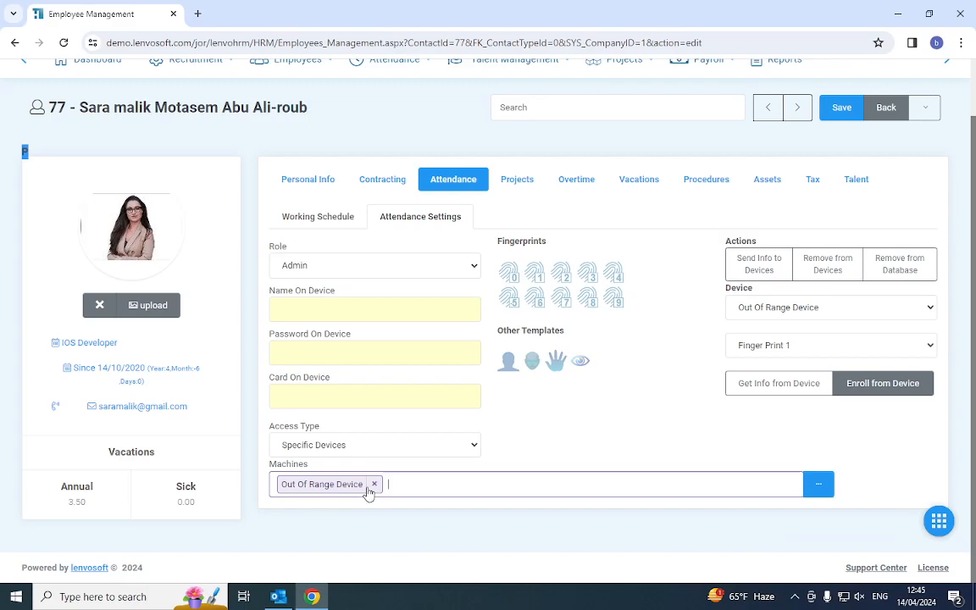
left_click(374, 484)
Step: Assign Out Of Range Device and Seventh Heaven restaurant from the machine list to the employee and save the record
left_click(817, 483)
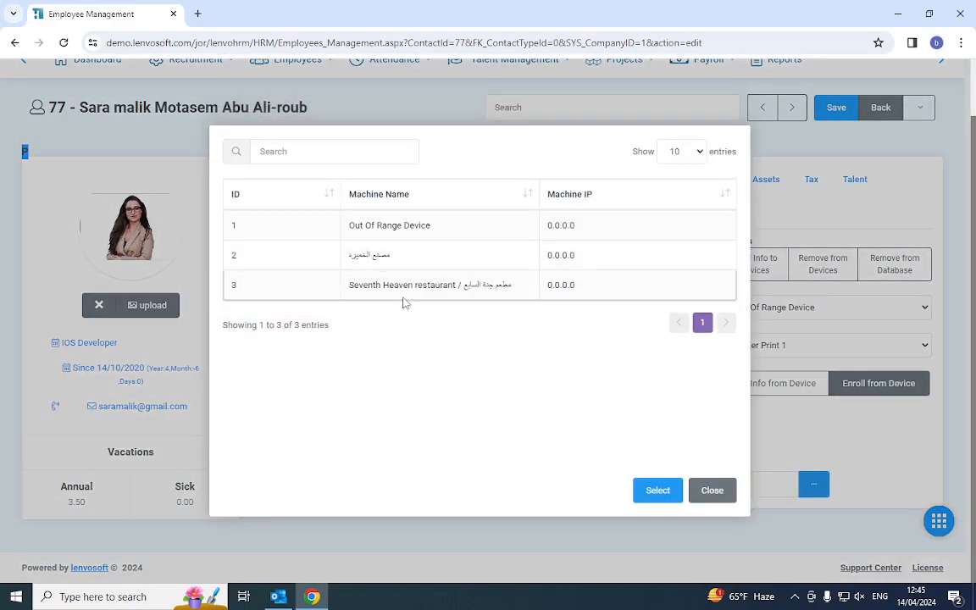
left_click(396, 285)
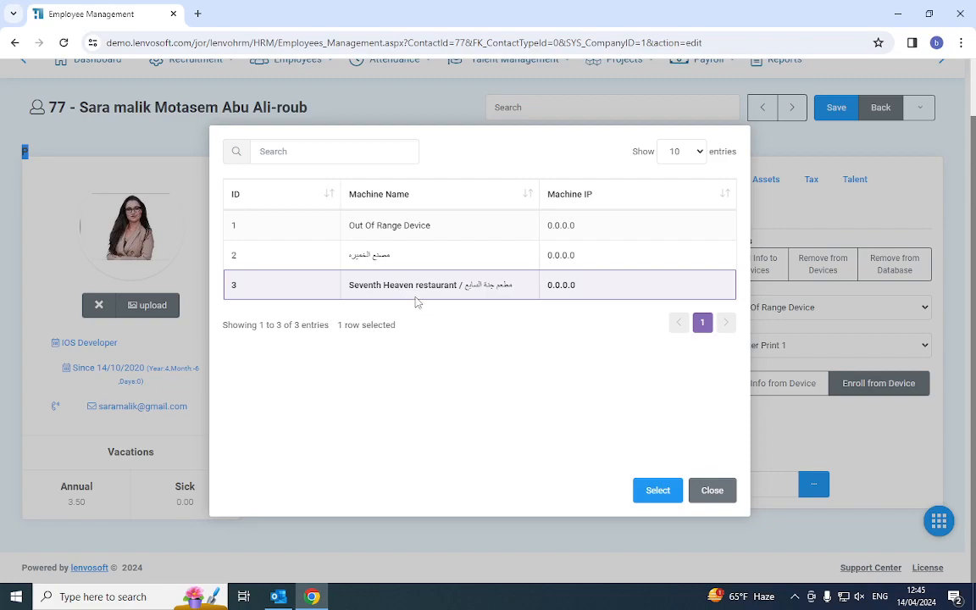
left_click(398, 227)
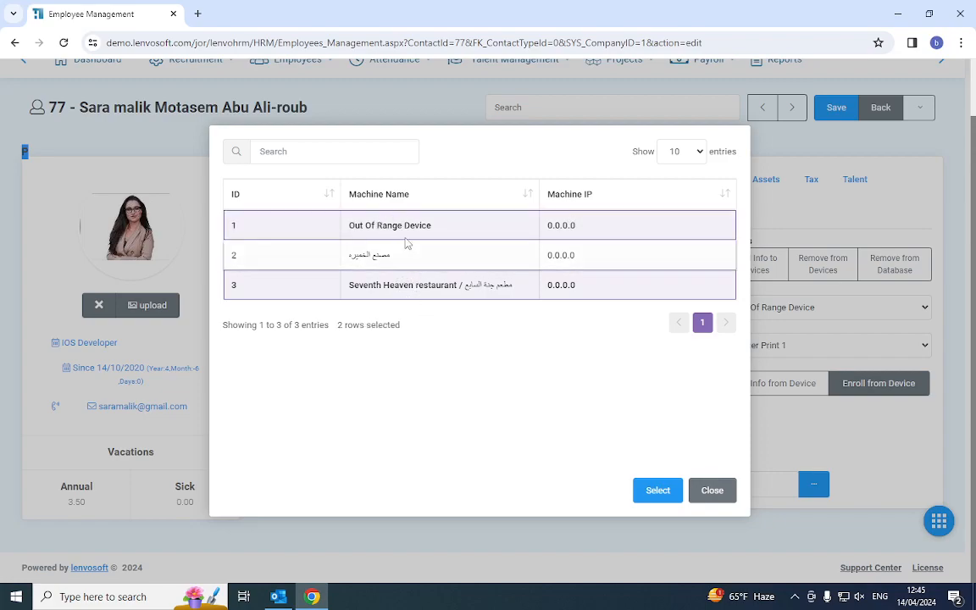
left_click(650, 493)
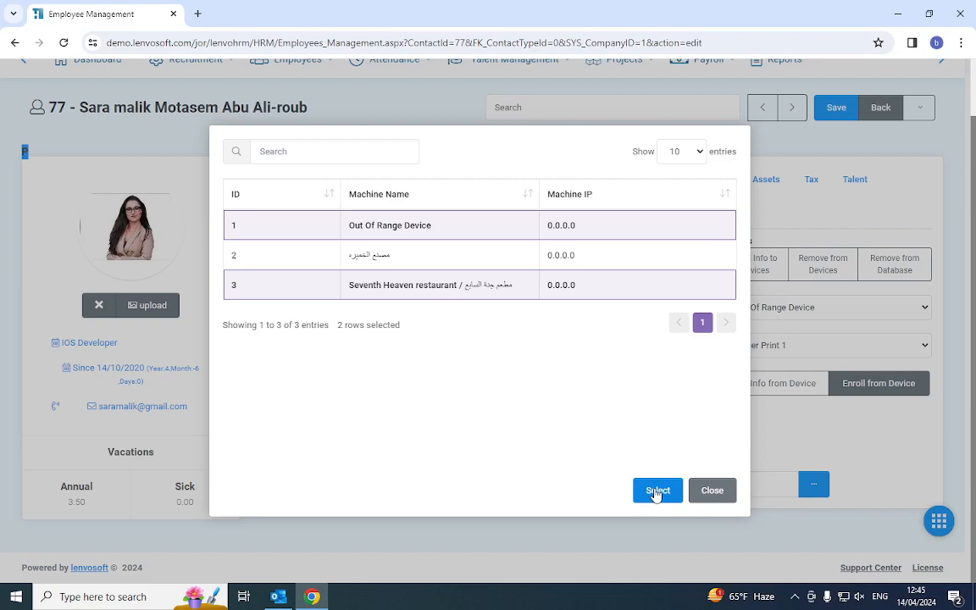
left_click(655, 492)
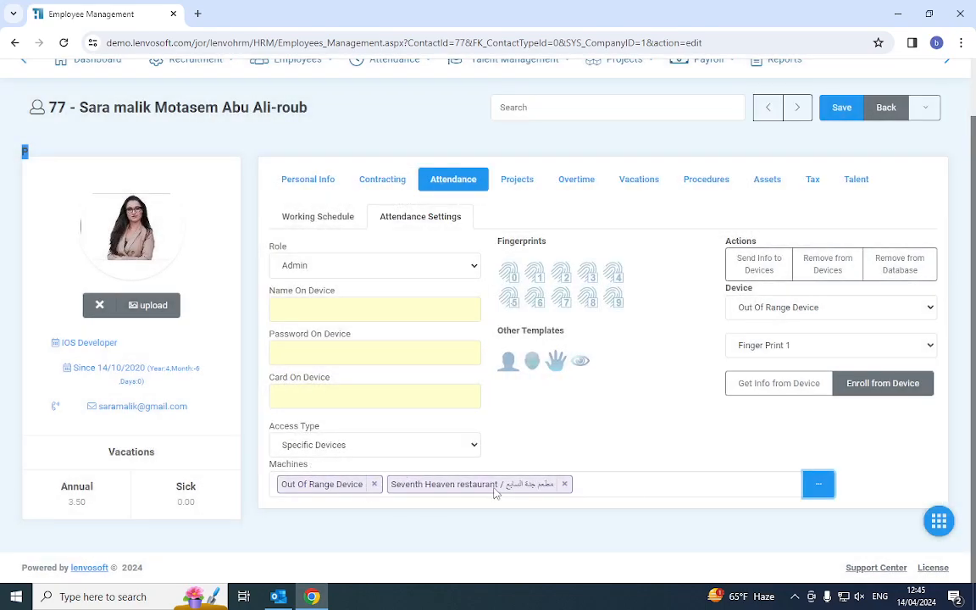
left_click(839, 117)
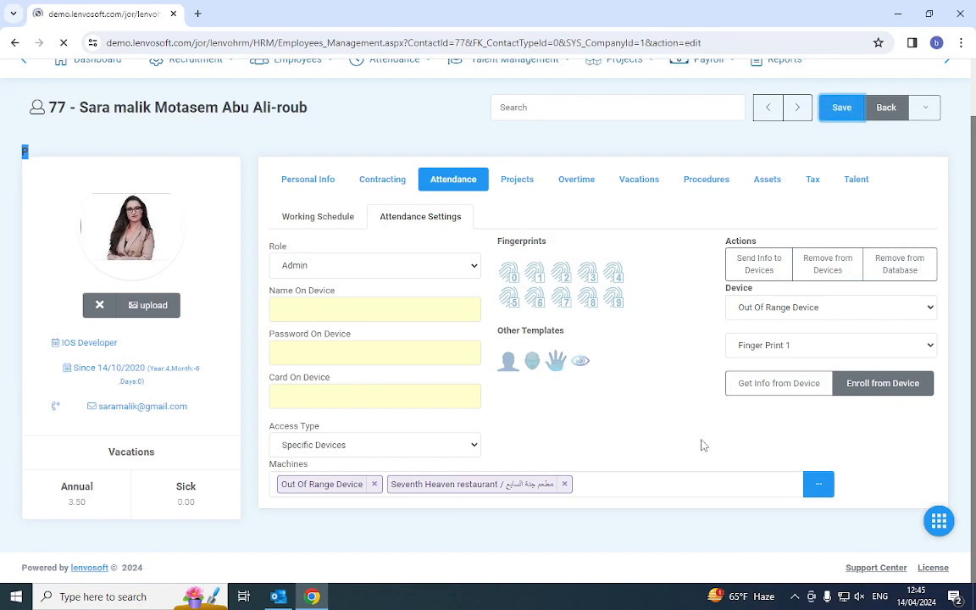
Step: Send the employee's info to the assigned attendance devices and highlight the resulting status message
scroll(474, 468, "down", 3)
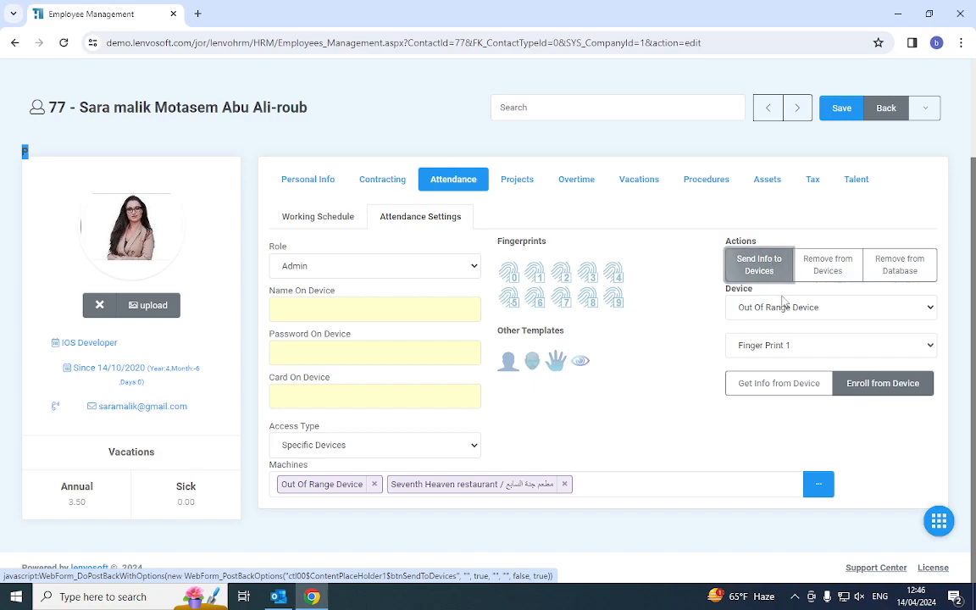
left_click(773, 269)
left_click_drag(762, 244, 902, 247)
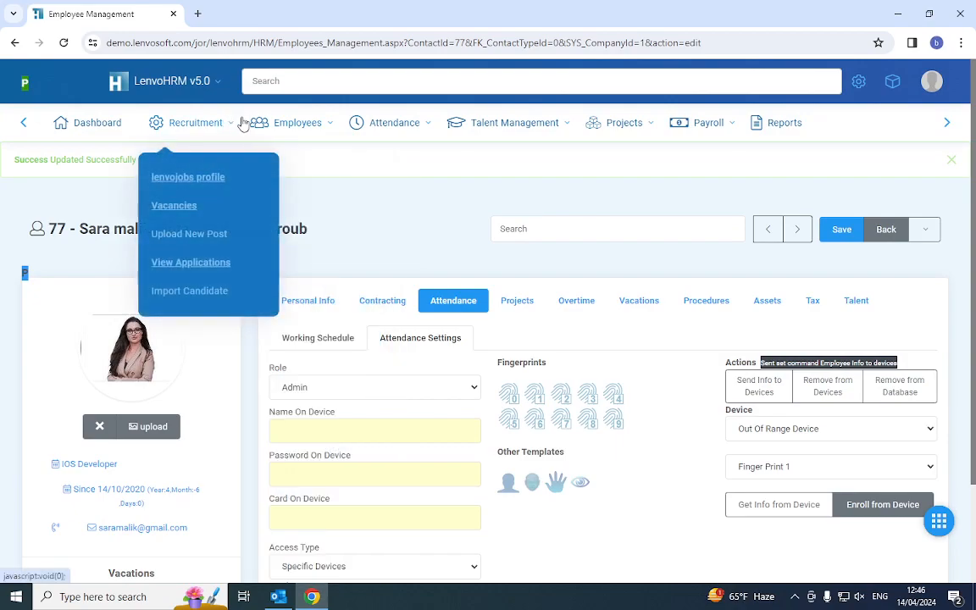
Step: Open the Attendance Devices page in a separate browser tab and view the device list
mouse_move(398, 124)
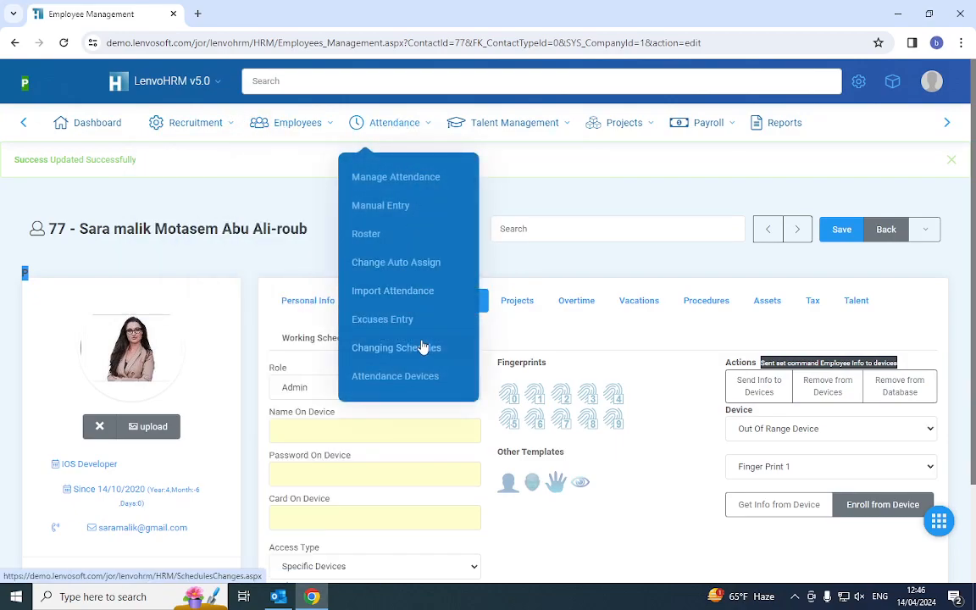
middle_click(396, 381)
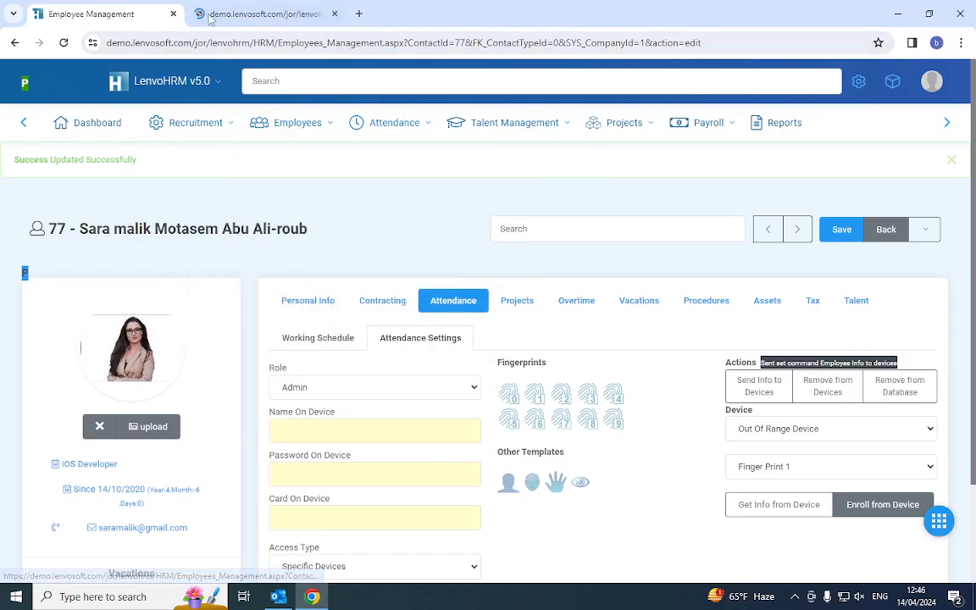
left_click(233, 15)
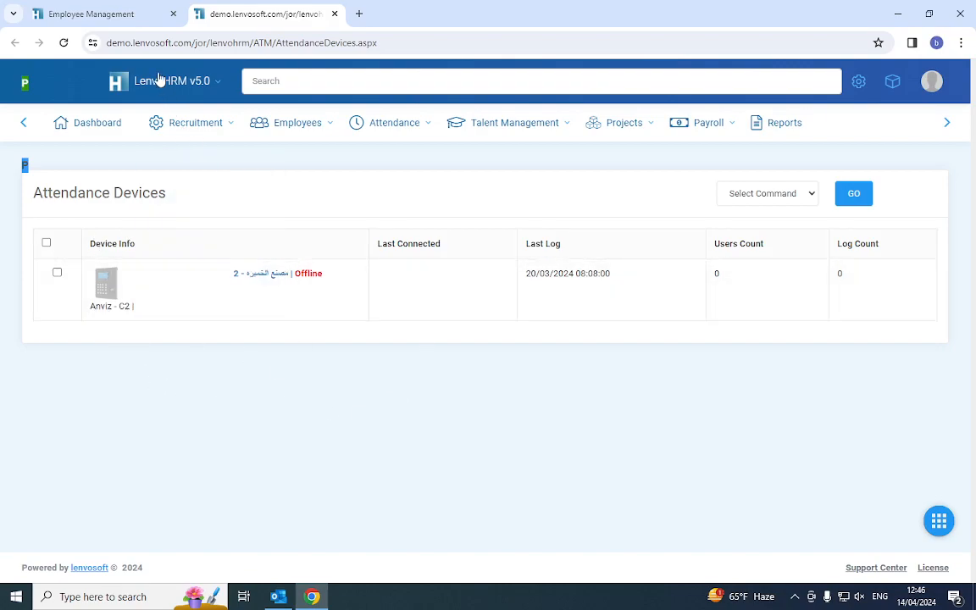
Step: Return to the employee's record, add the machine with ID 2 from the machine list, and save
left_click(120, 15)
scroll(658, 419, "down", 2)
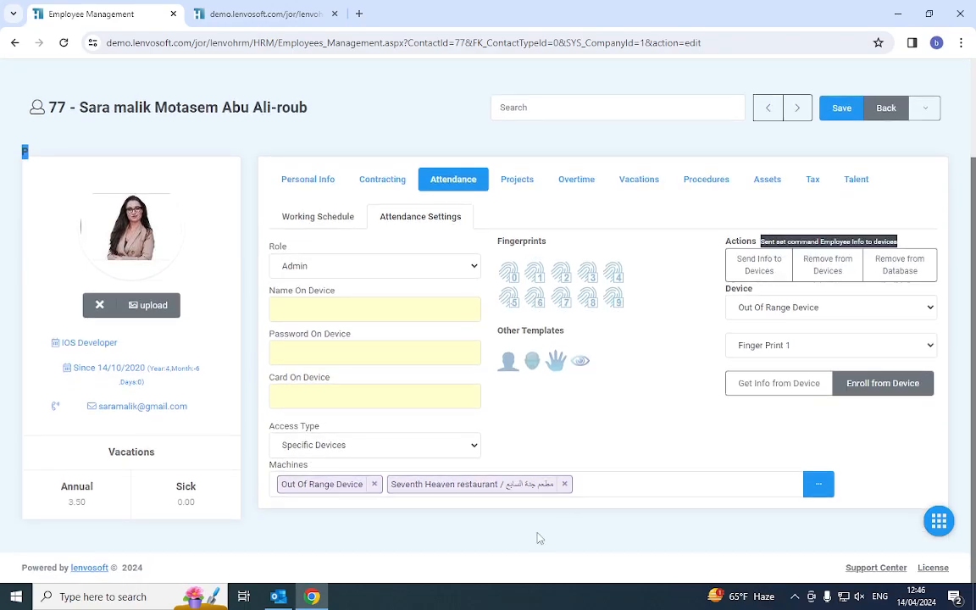
left_click(593, 485)
left_click(810, 484)
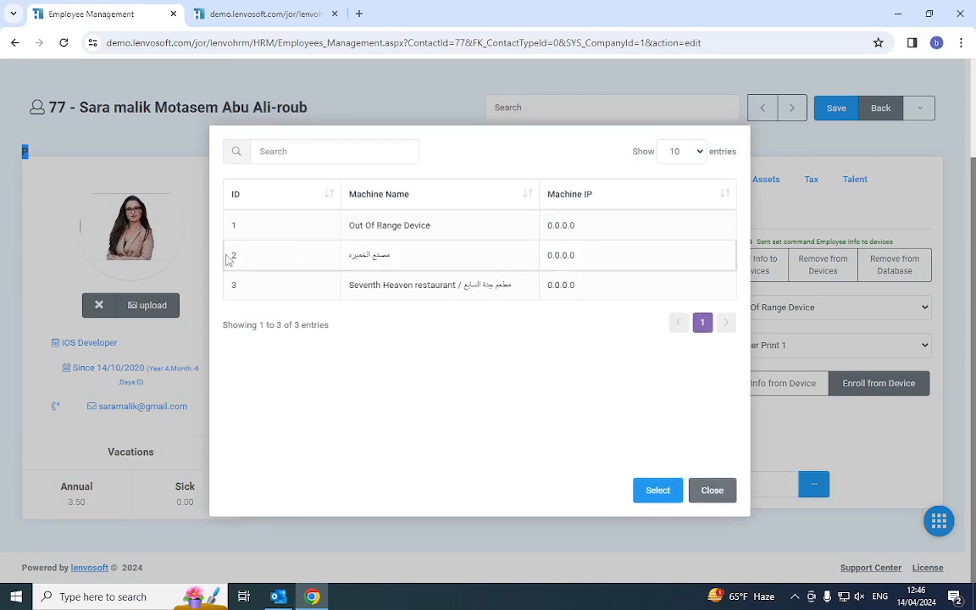
left_click(275, 260)
left_click(657, 492)
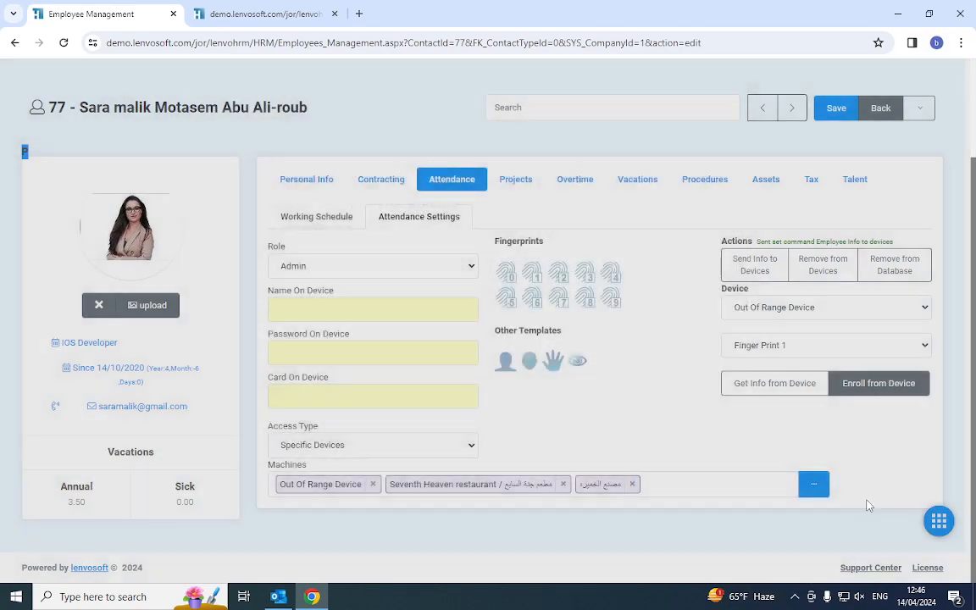
left_click(839, 109)
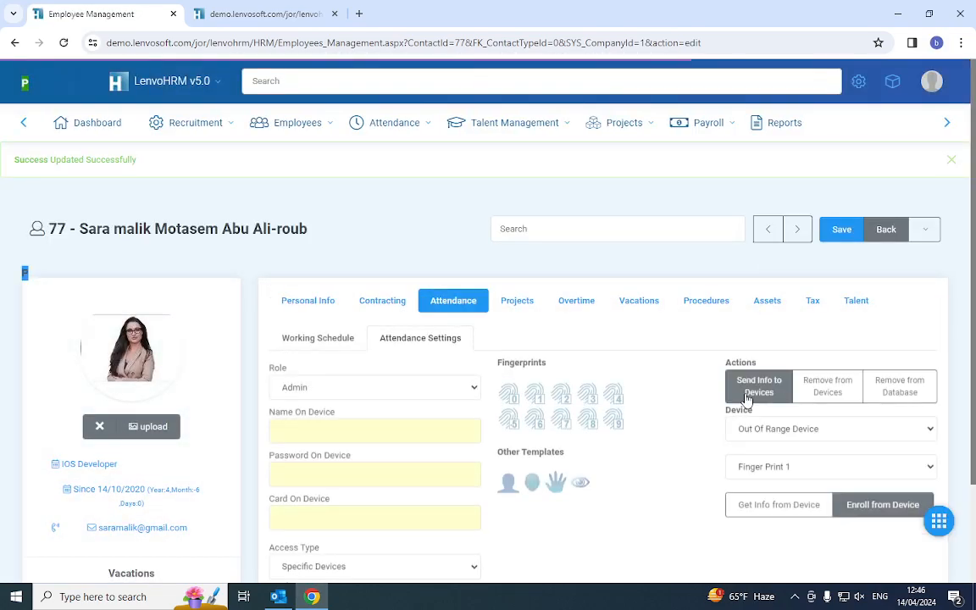
Step: Check the Attendance Devices page for the command sent to the listed Anviz device
left_click(218, 26)
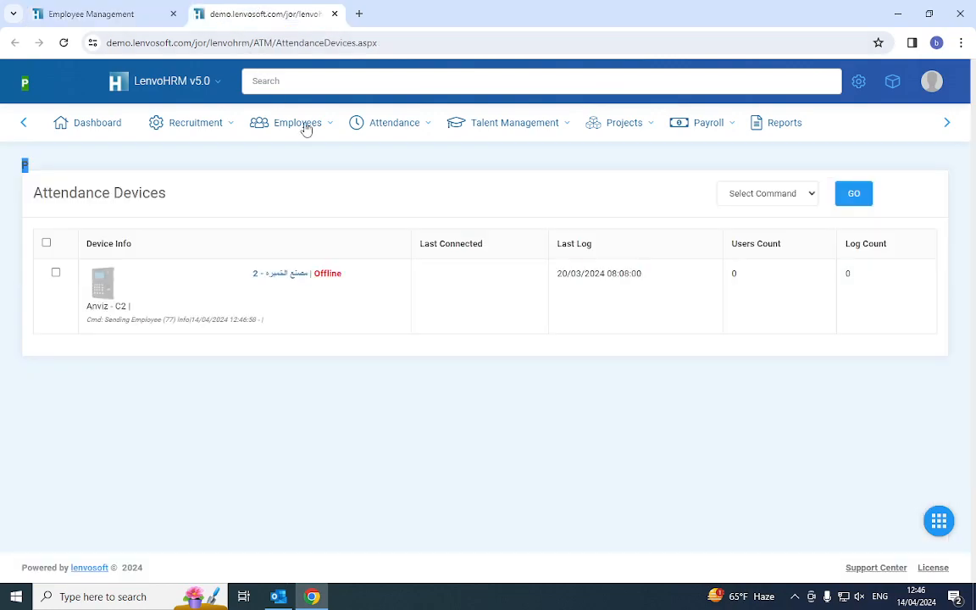
left_click_drag(84, 326, 288, 333)
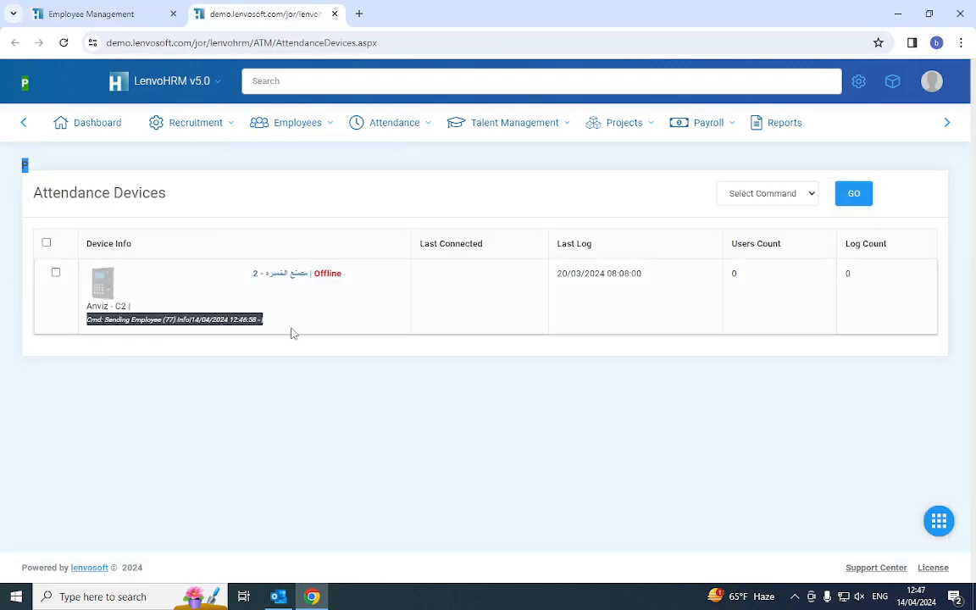
left_click(354, 317)
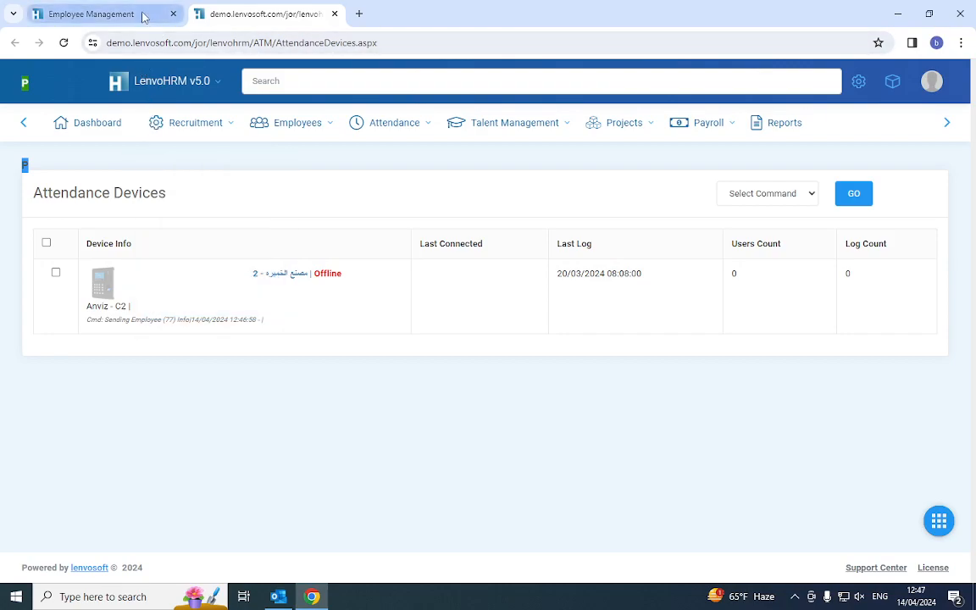
Step: Remove the Seventh Heaven restaurant and مصنع الخميره machines from the employee's permitted machines and save the record
left_click(93, 14)
scroll(546, 523, "down", 1)
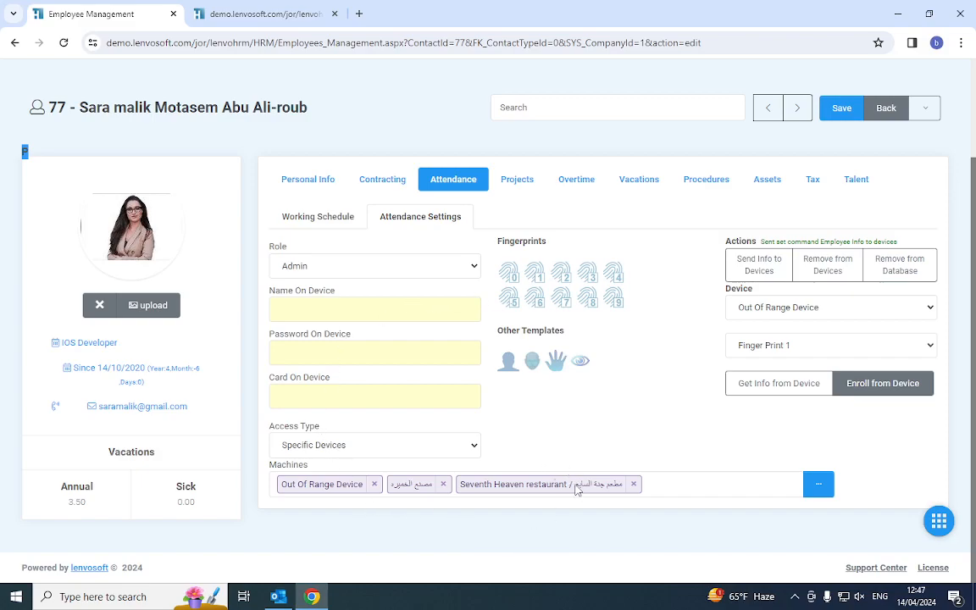
left_click(634, 485)
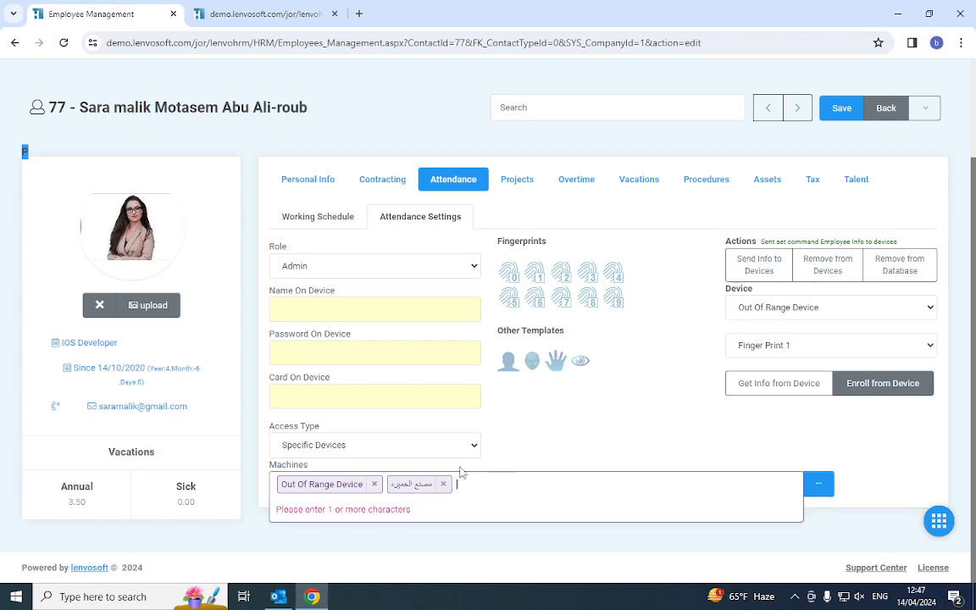
left_click(442, 483)
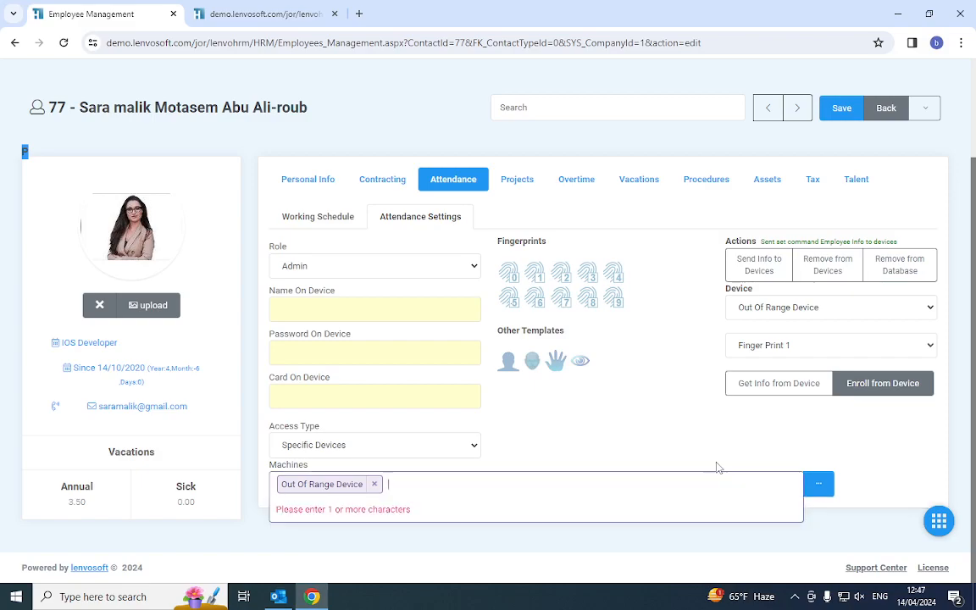
left_click(841, 108)
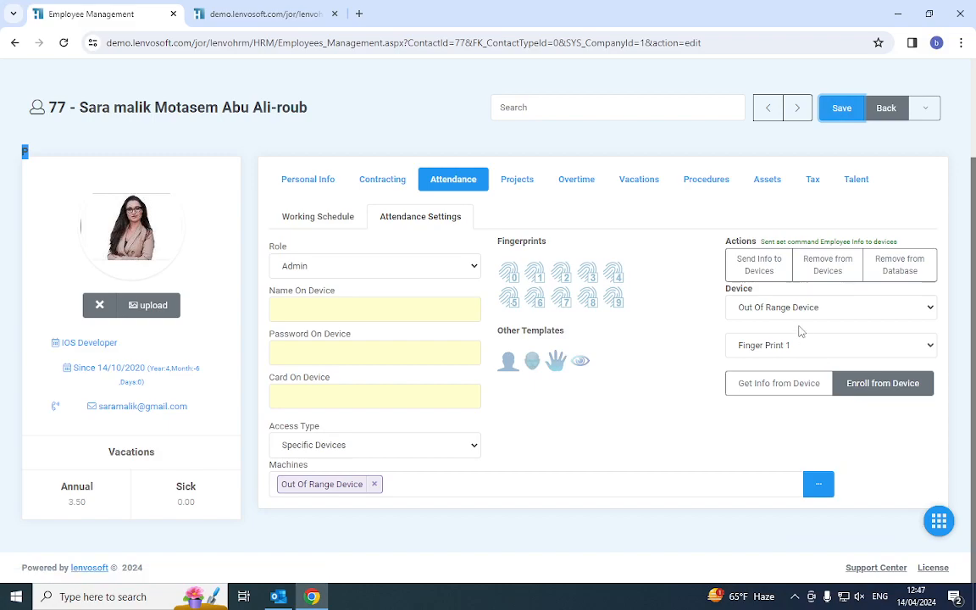
left_click(842, 108)
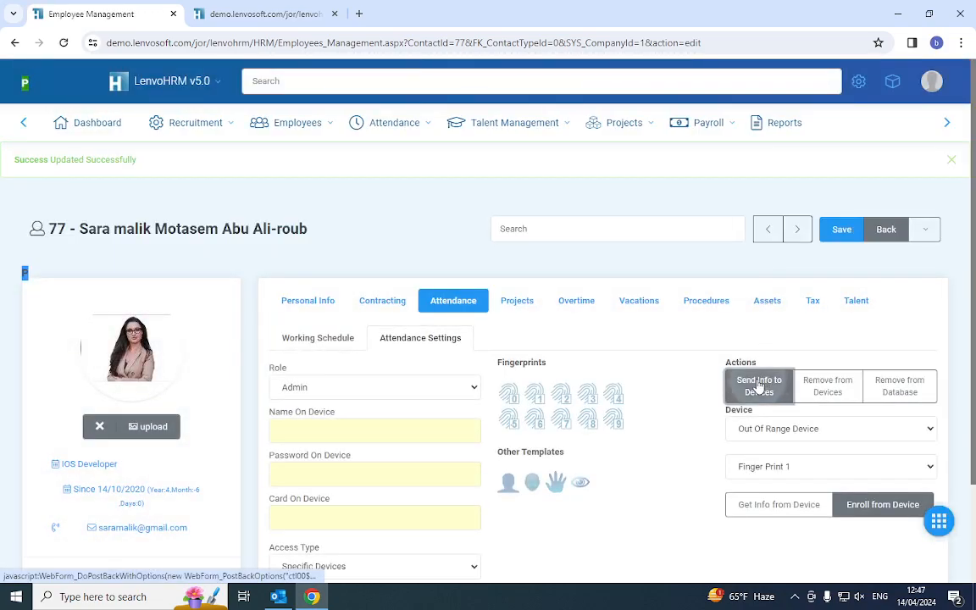
Step: Send the employee's info to the devices and highlight the command line of the Anviz device on the Attendance Devices page
left_click(759, 385)
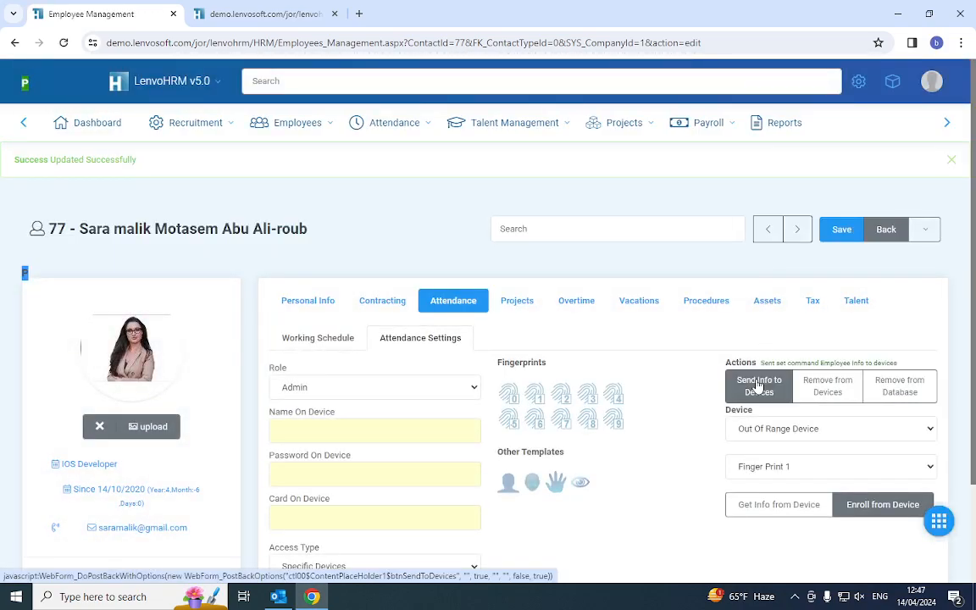
left_click(244, 17)
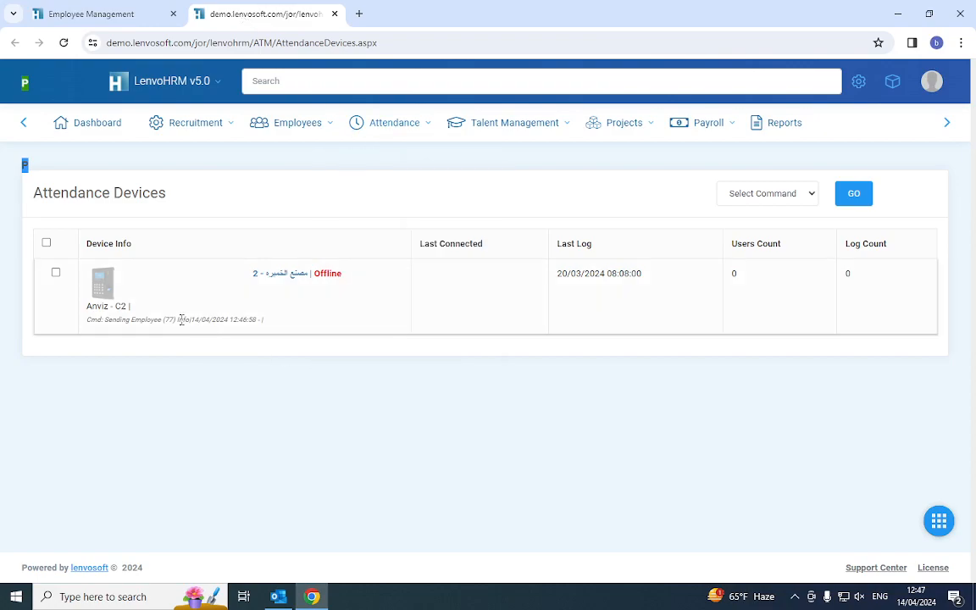
left_click_drag(96, 319, 260, 320)
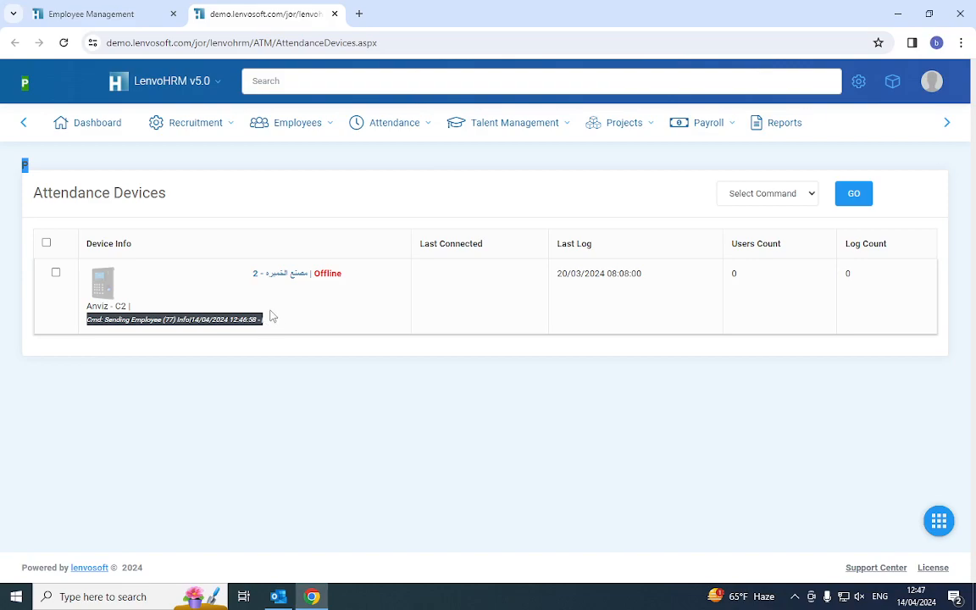
Step: Send the command to remove the employee from the devices, check the Attendance Devices page, and close that page
left_click(105, 13)
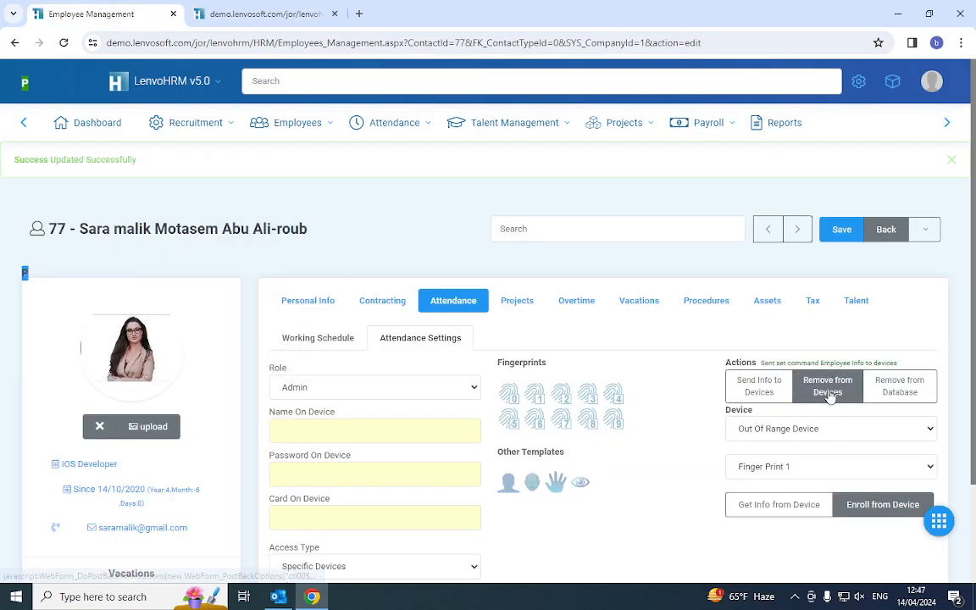
scroll(364, 526, "down", 3)
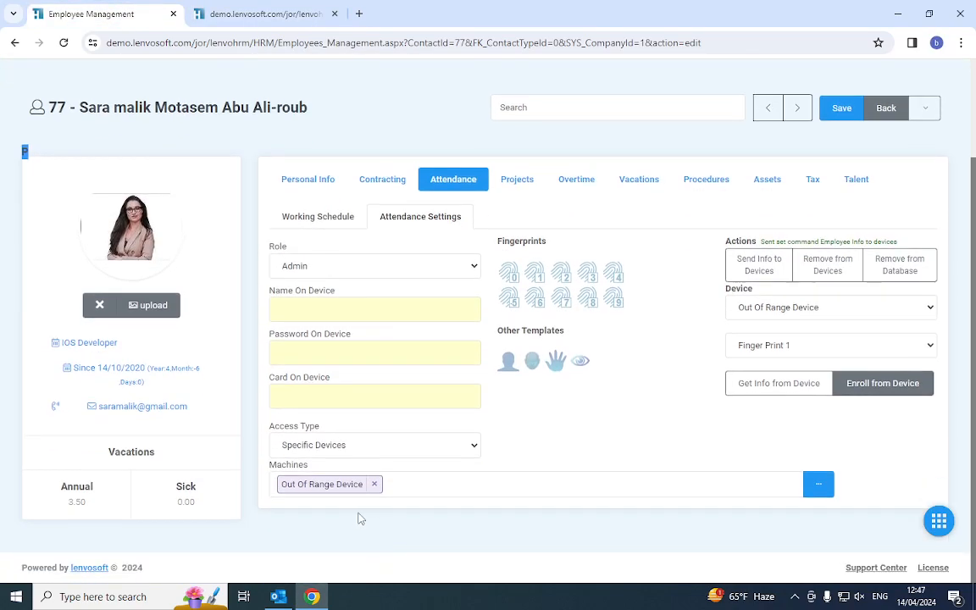
left_click(821, 265)
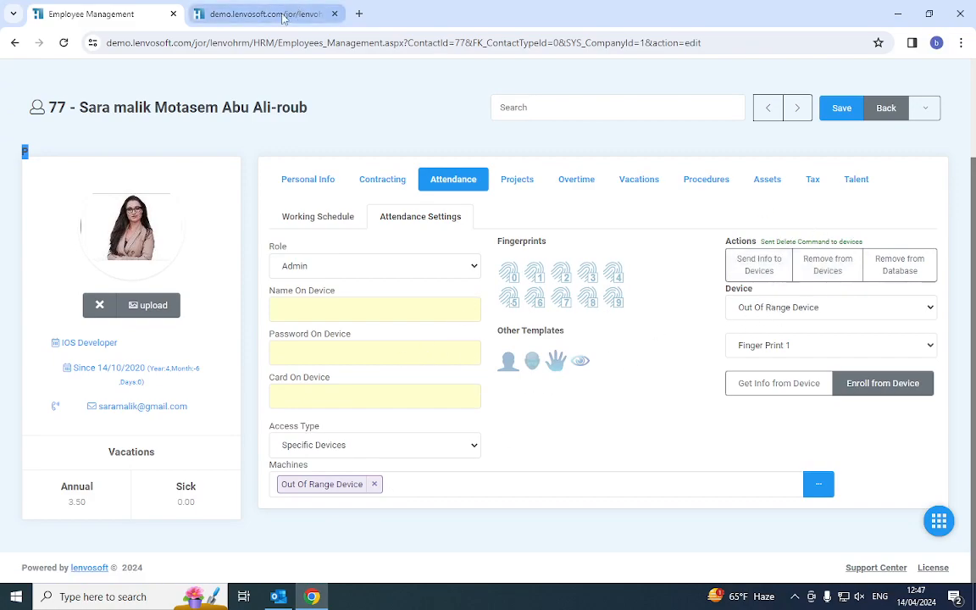
left_click(254, 13)
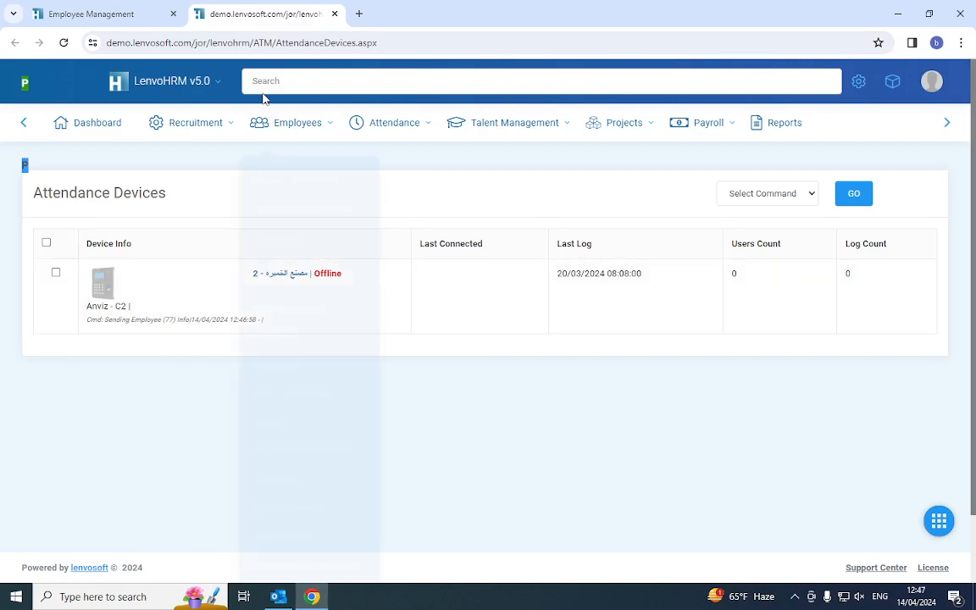
left_click(334, 15)
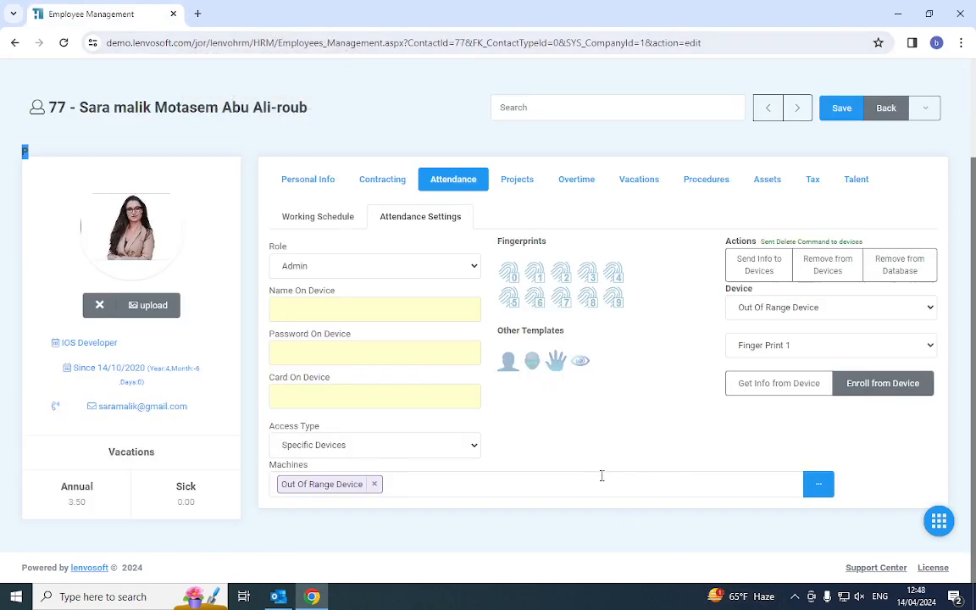
Step: Choose مصنع الخميره as the device for retrieving the employee's info, keeping Finger Print 1 as the fingerprint option
left_click(766, 344)
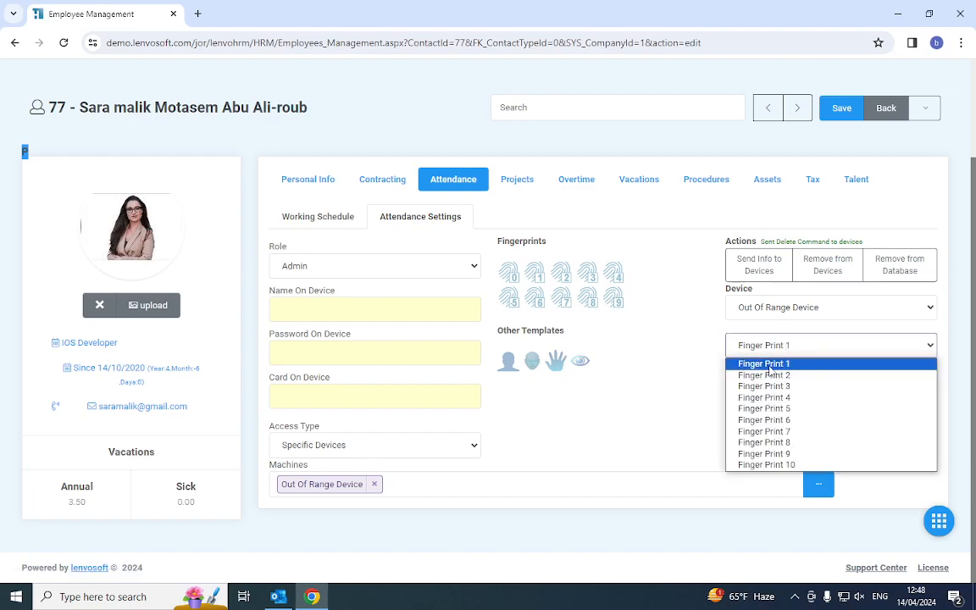
left_click(787, 307)
left_click(785, 336)
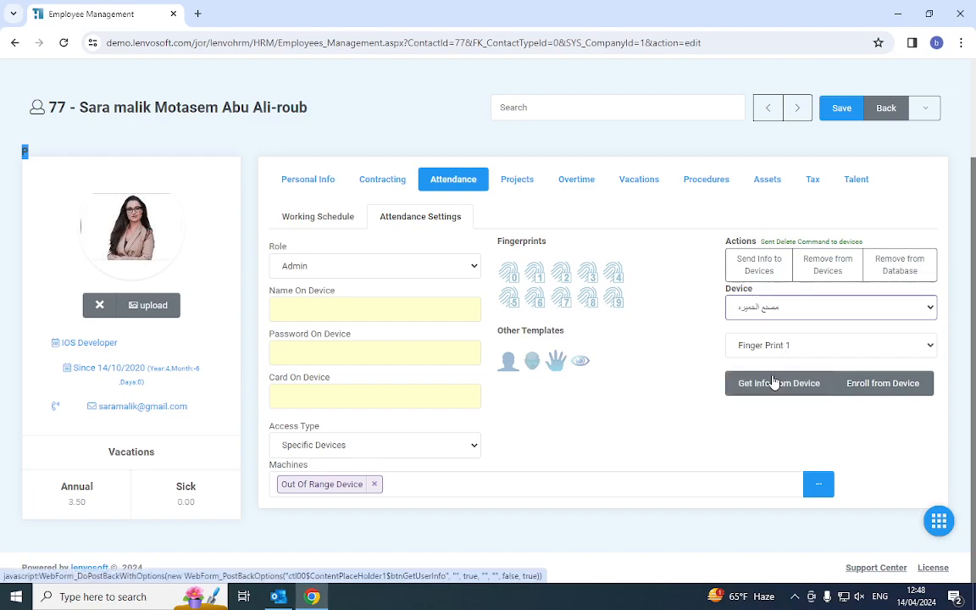
left_click(774, 382)
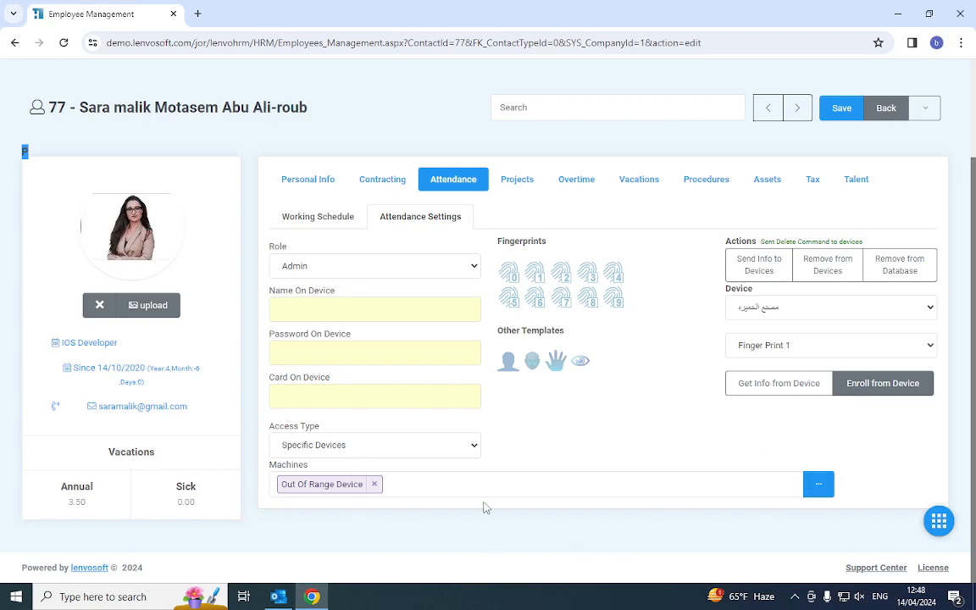
Step: Set the employee's access type to Exclude following Devices
left_click(472, 445)
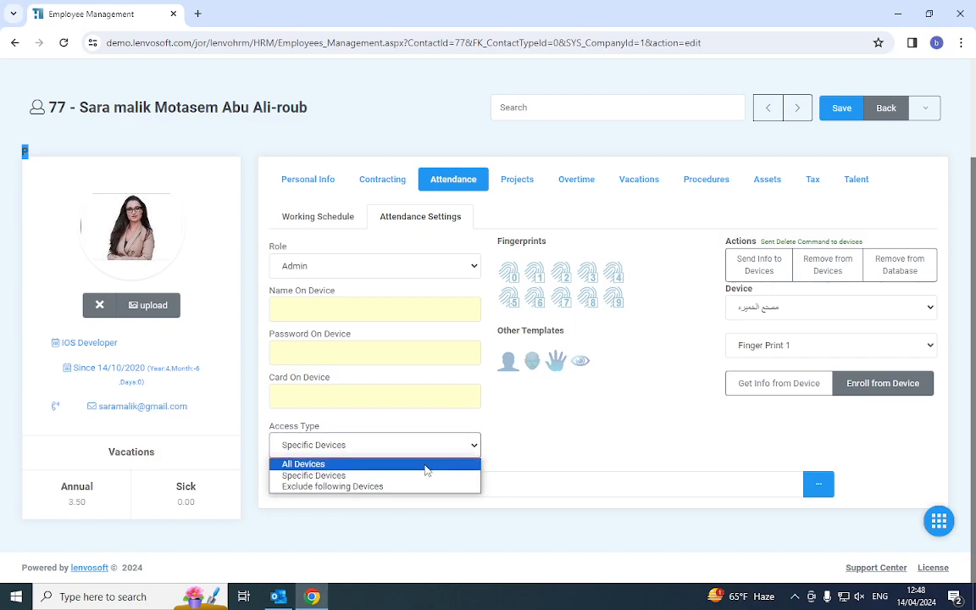
left_click(367, 488)
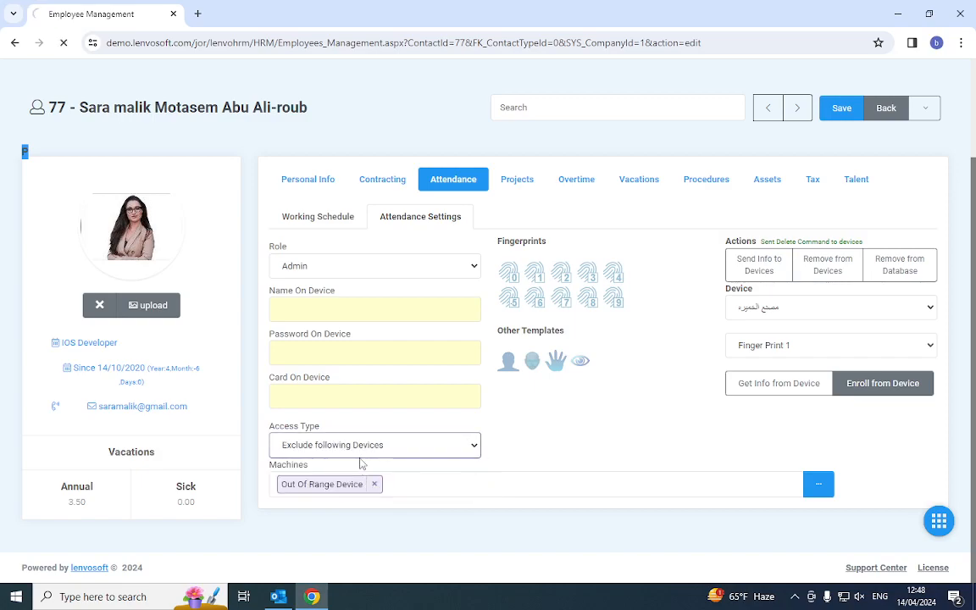